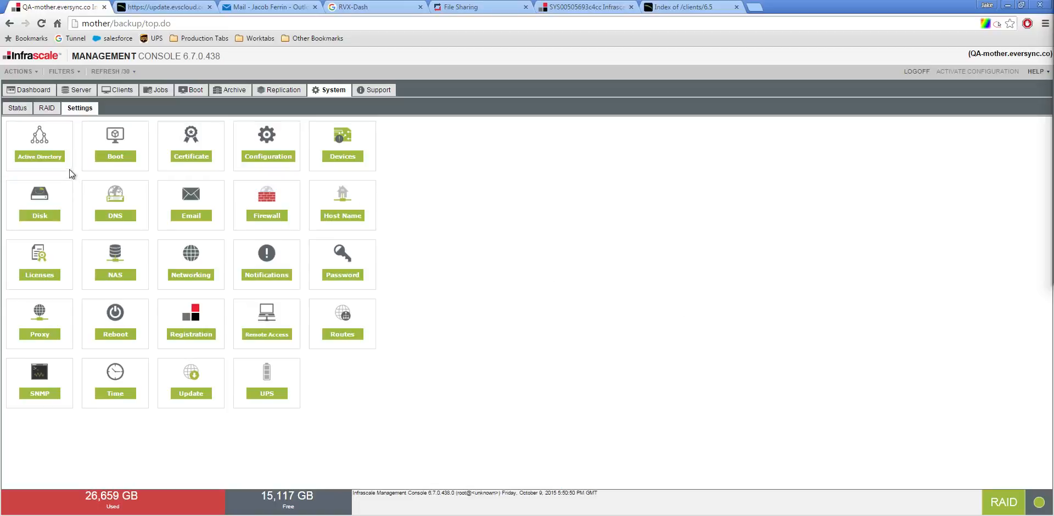
Review the Active Directory domain status and domain information, and close the window without joining a domain.
click(55, 157)
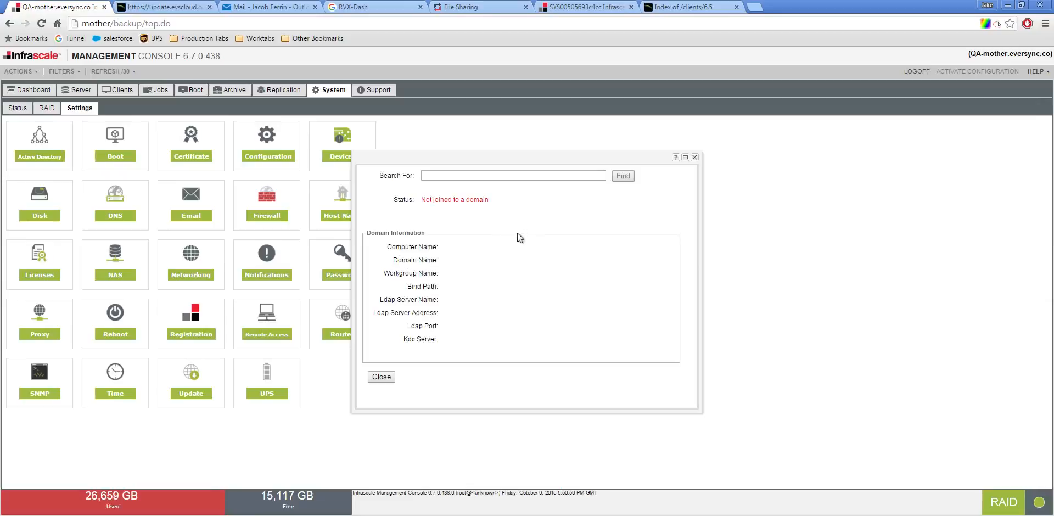
click(445, 175)
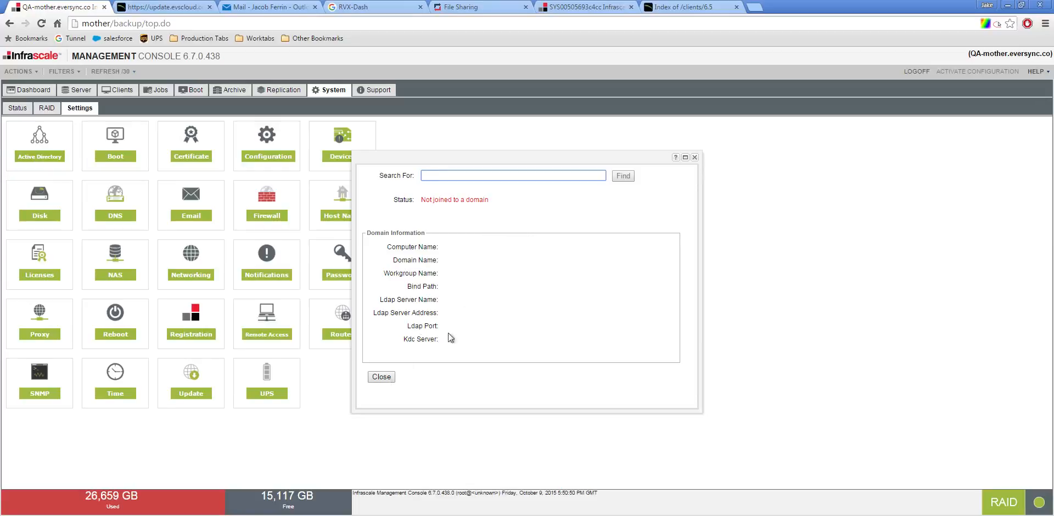
click(382, 377)
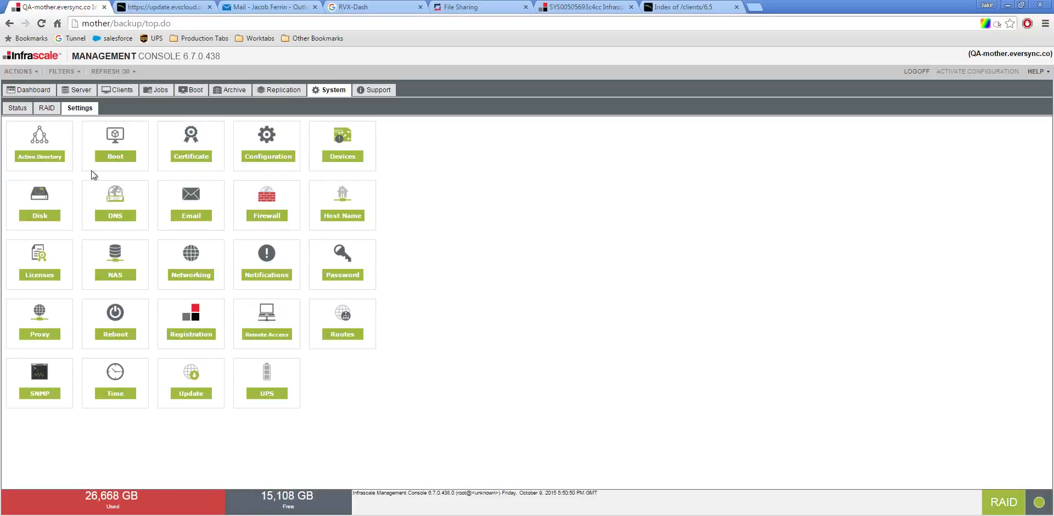
Examine the boot settings, including the recommended default and the maximum number of VMs, and close them without changes.
click(112, 159)
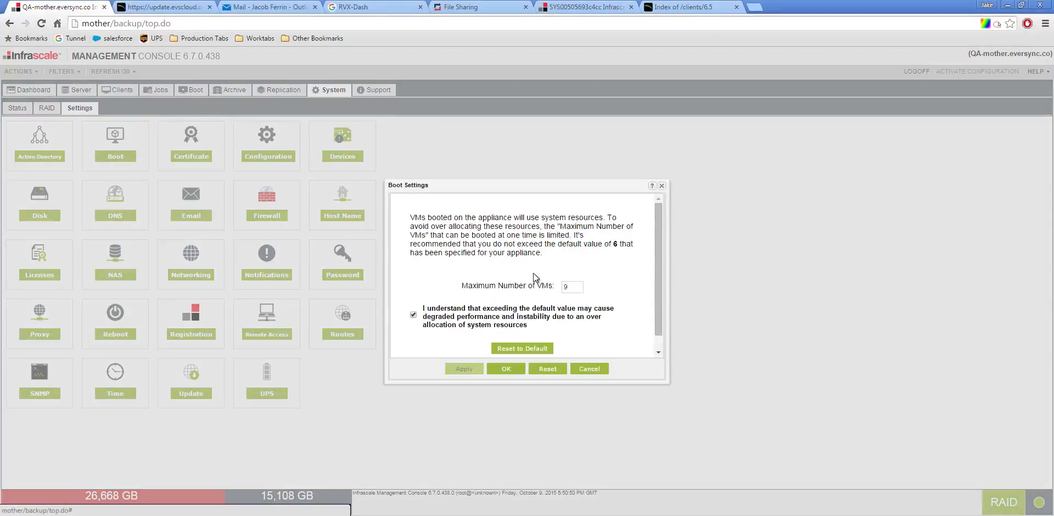
scroll(538, 272, down, 1)
scroll(540, 270, up, 1)
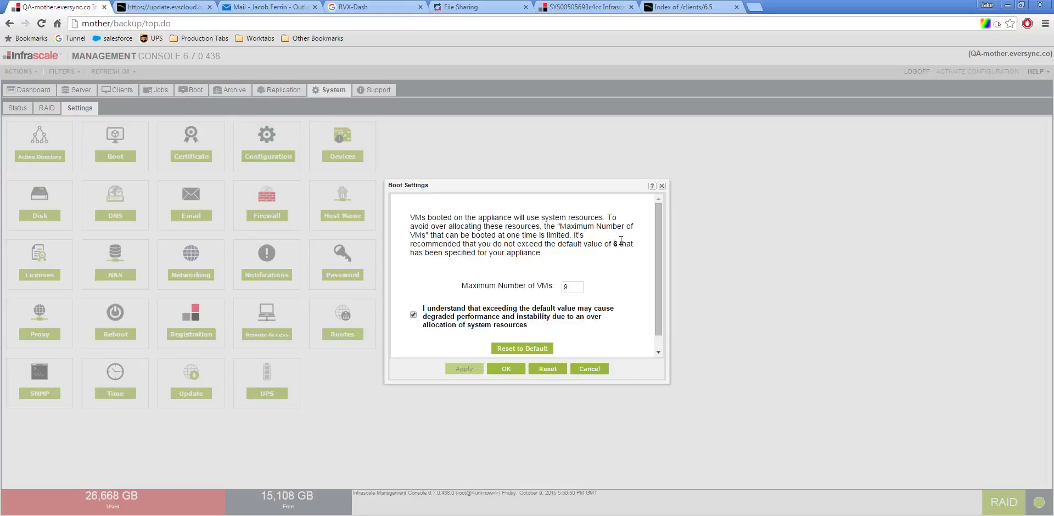
drag(660, 208, 661, 250)
click(660, 210)
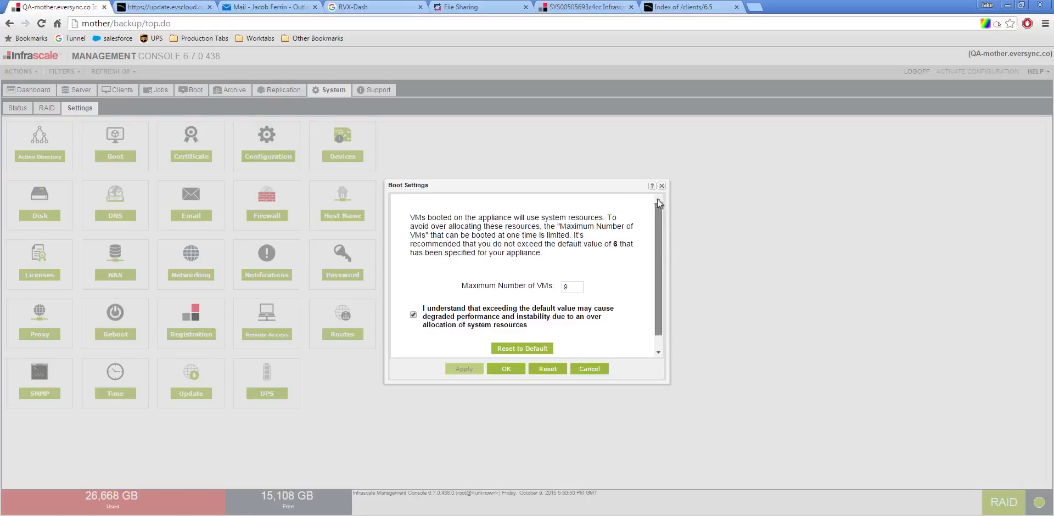
drag(612, 242, 622, 242)
click(621, 241)
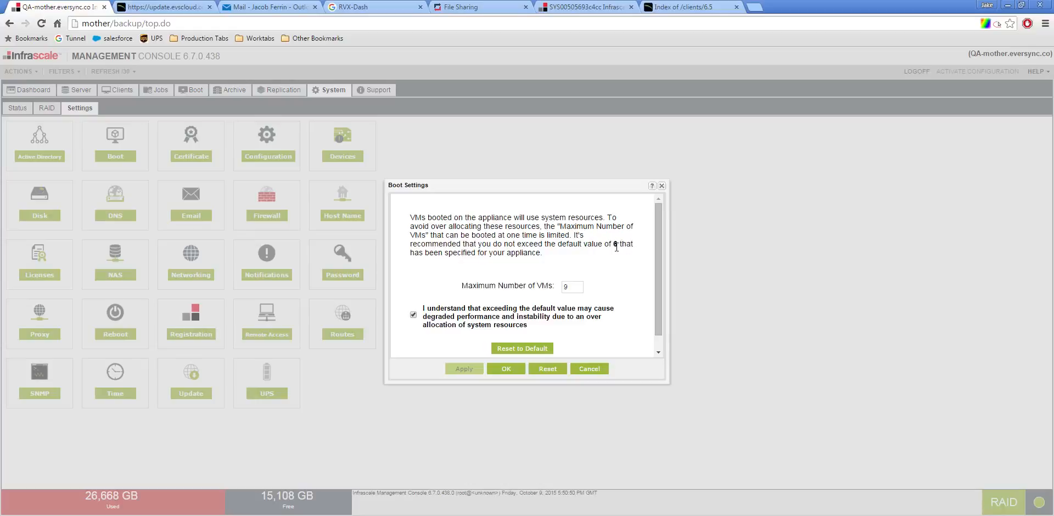
mouse_move(612, 241)
mouse_down()
mouse_move(622, 246)
mouse_move(608, 246)
mouse_up()
click(608, 247)
click(660, 186)
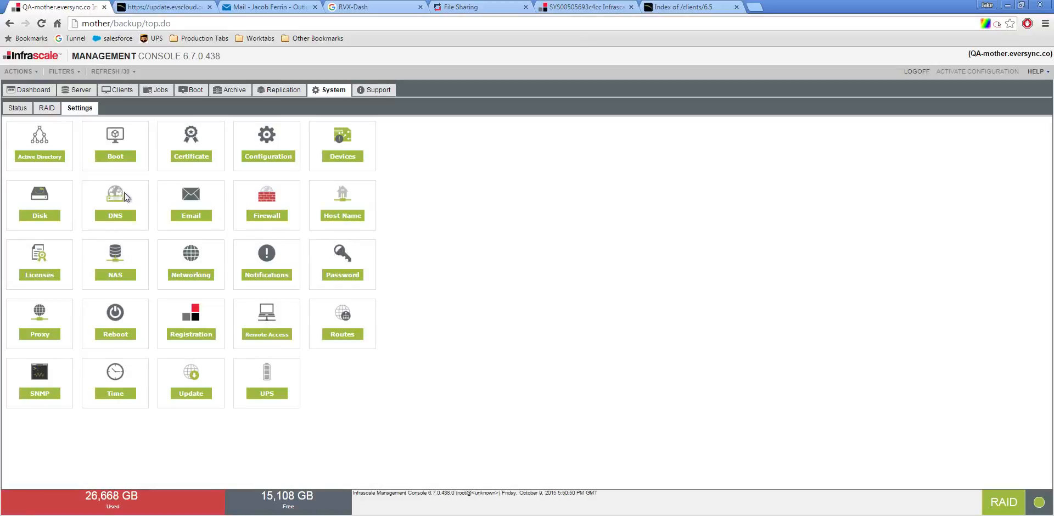
Review the appliance's certificate details and the options for saving and restoring the configuration file, leaving both unchanged.
click(189, 161)
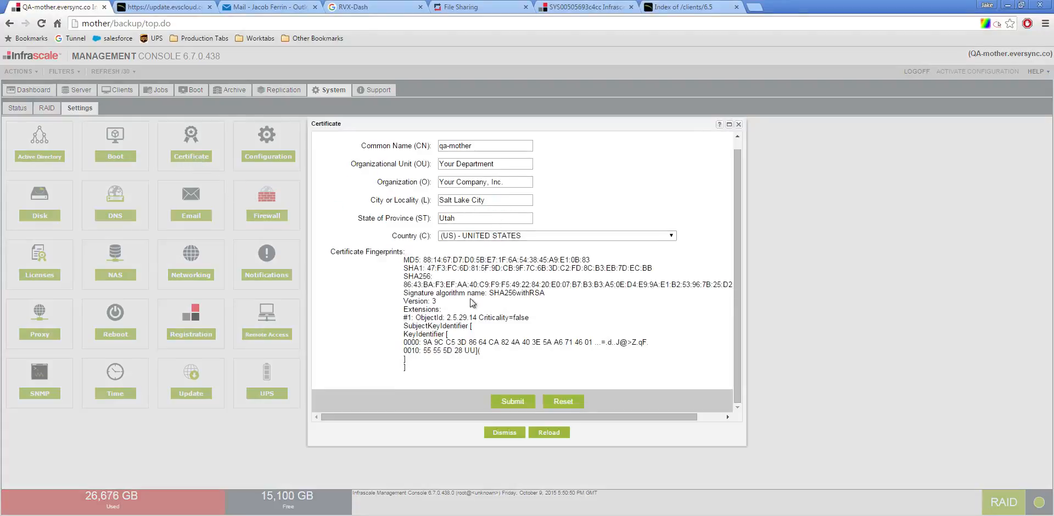
click(738, 124)
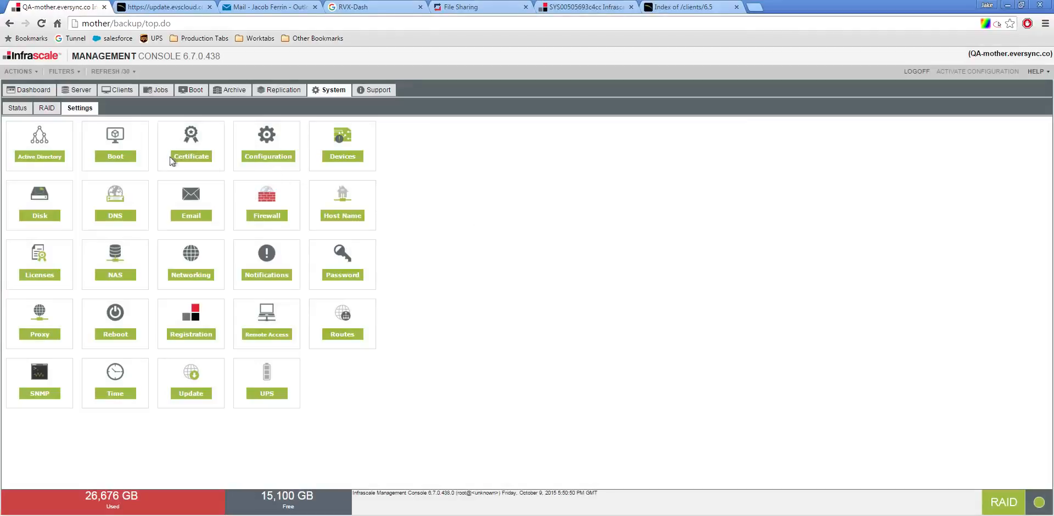
click(258, 157)
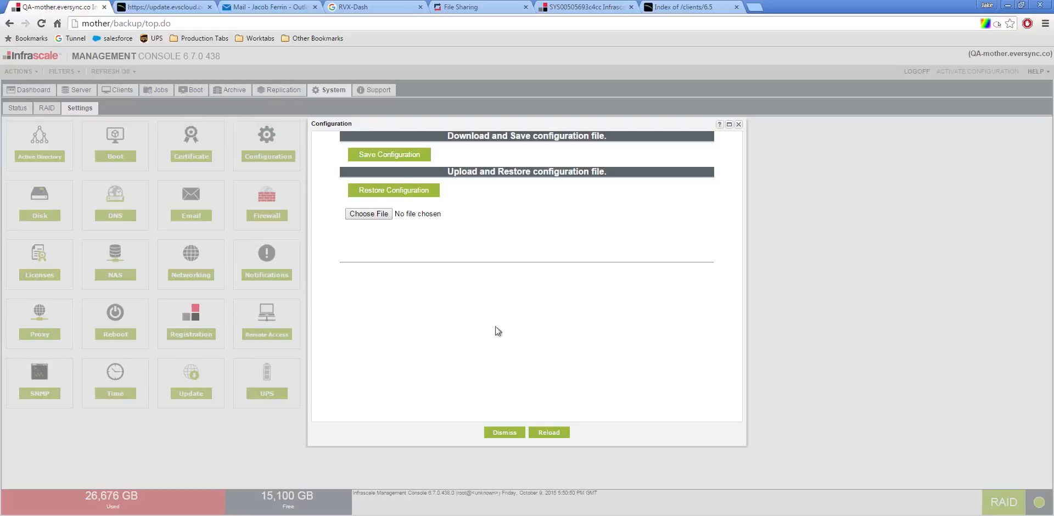
click(503, 432)
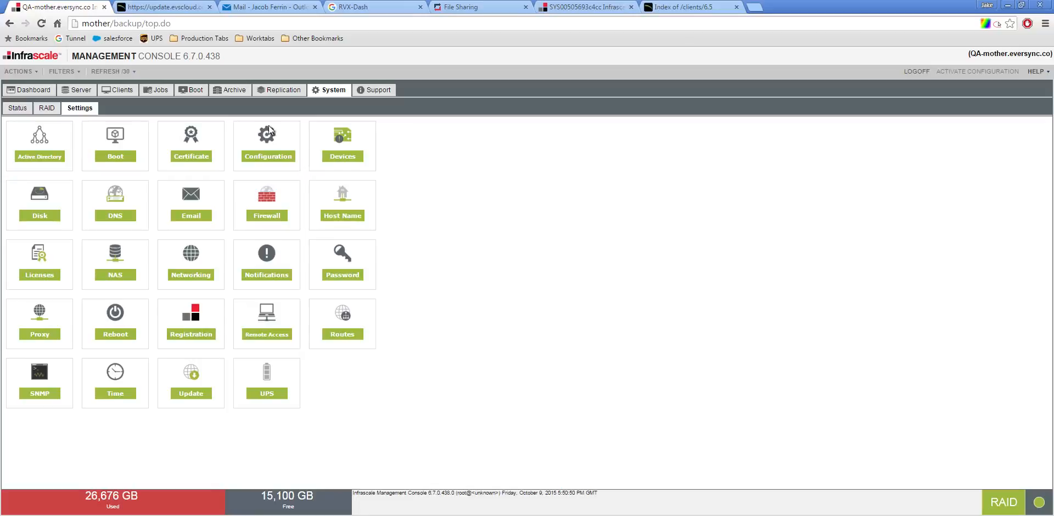
click(287, 154)
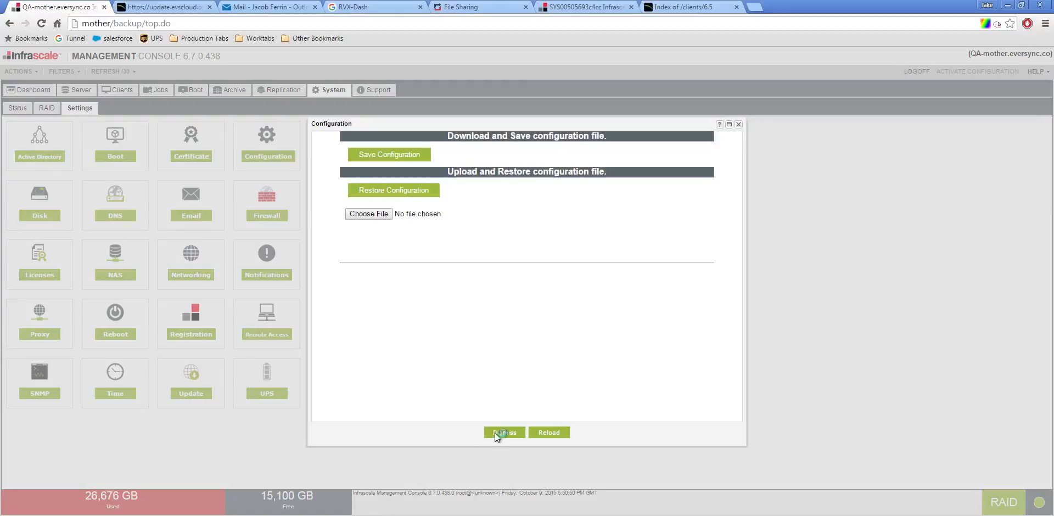
click(493, 434)
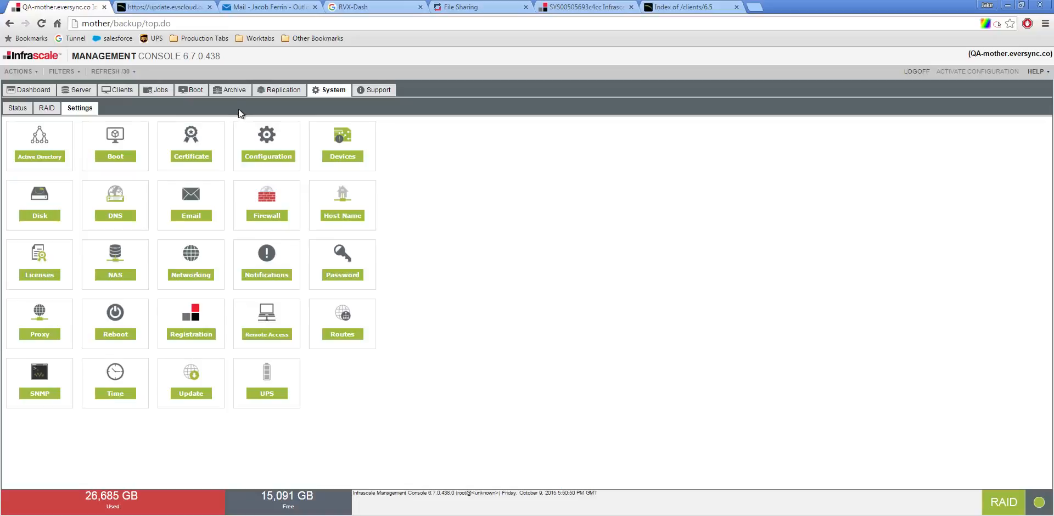
Examine the MTU, IP and Export Virtual settings of each network device from eth0 onwards, and close the device settings unchanged.
click(338, 141)
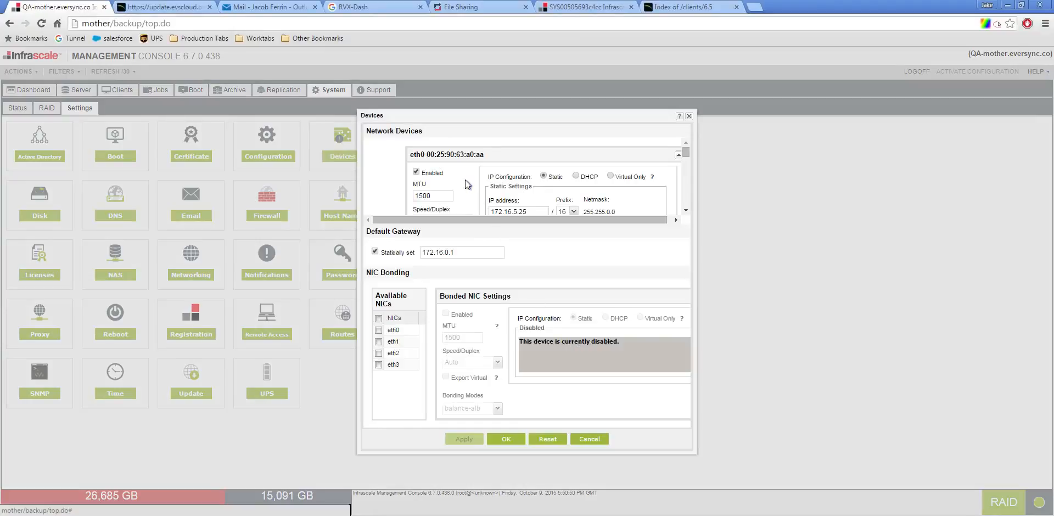
scroll(478, 179, down, 1)
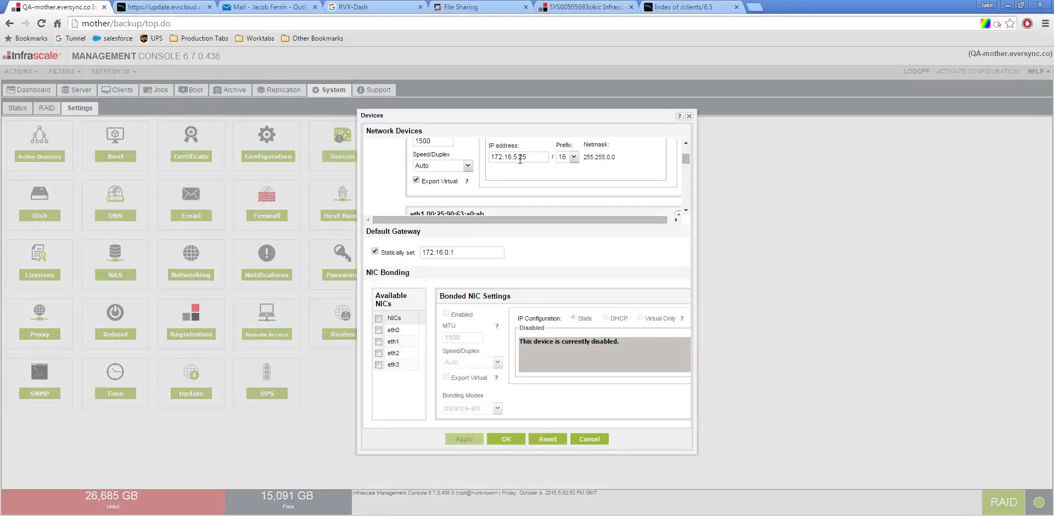
scroll(505, 167, down, 2)
scroll(502, 169, down, 1)
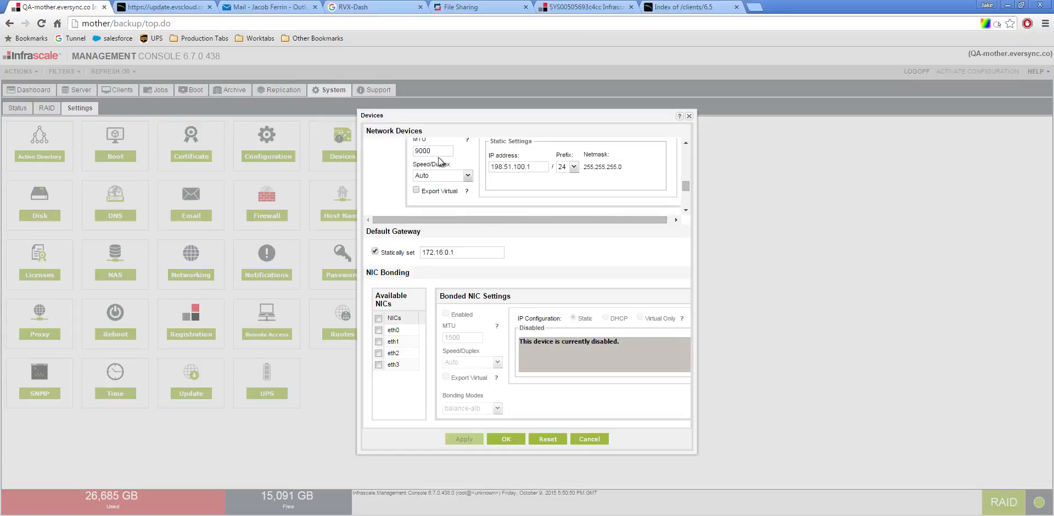
scroll(439, 162, down, 3)
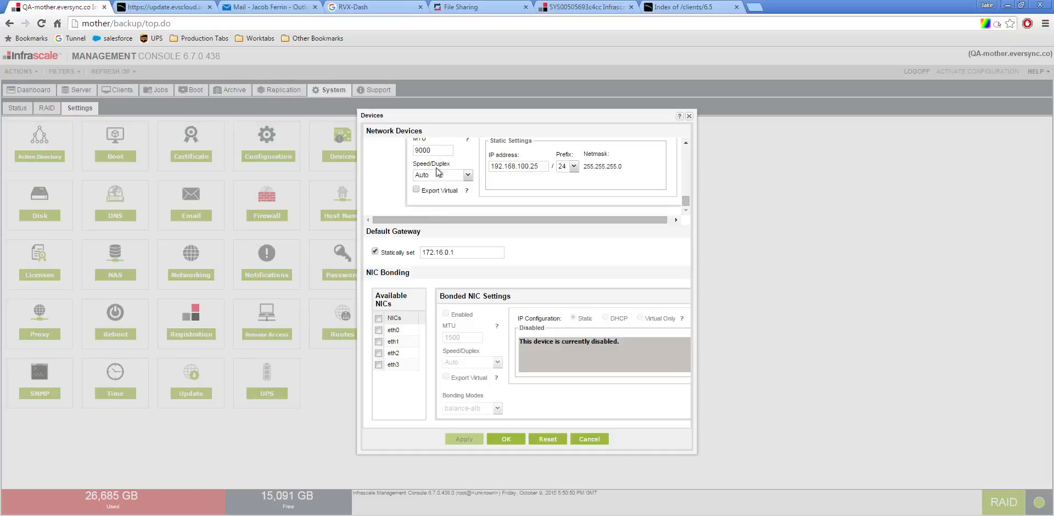
scroll(435, 180, up, 3)
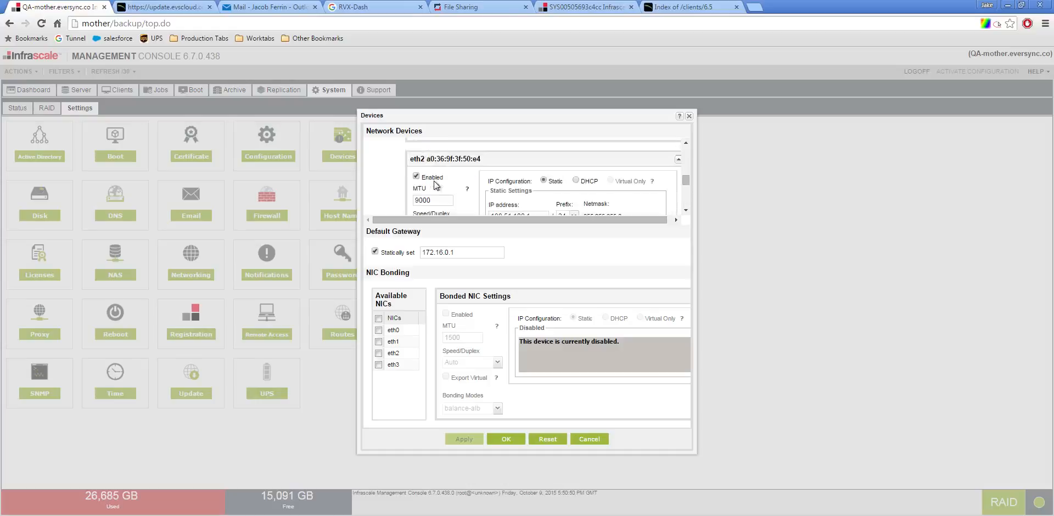
scroll(433, 180, down, 1)
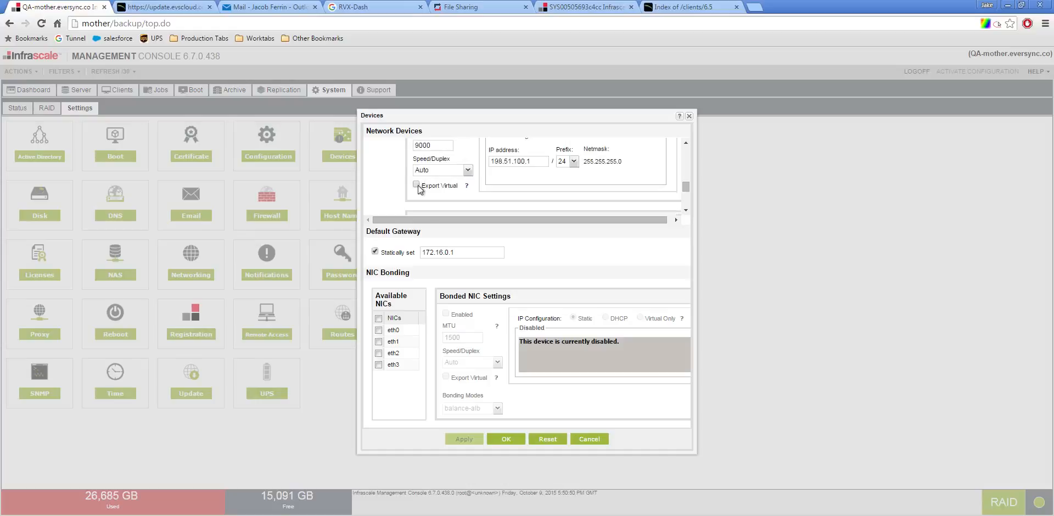
scroll(418, 189, down, 2)
scroll(420, 187, up, 4)
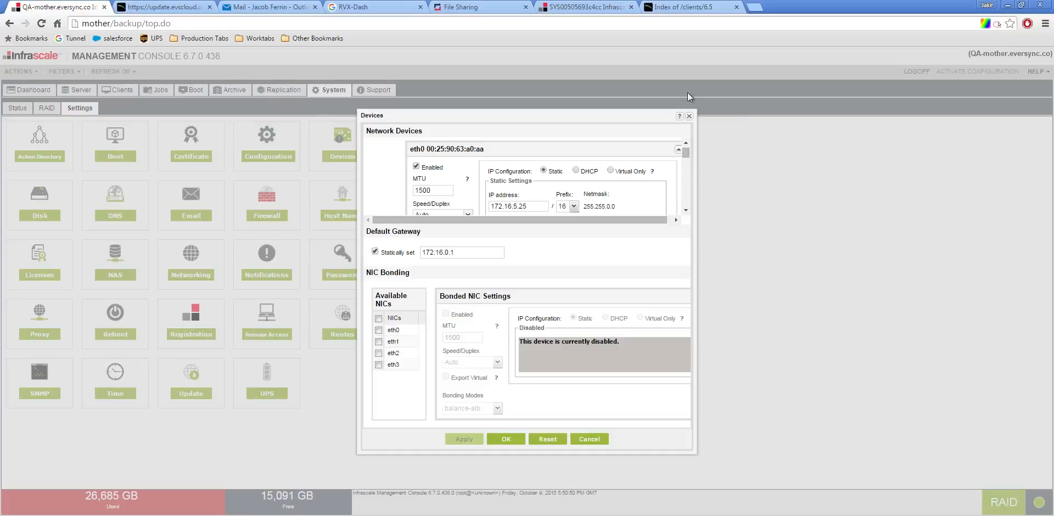
click(689, 117)
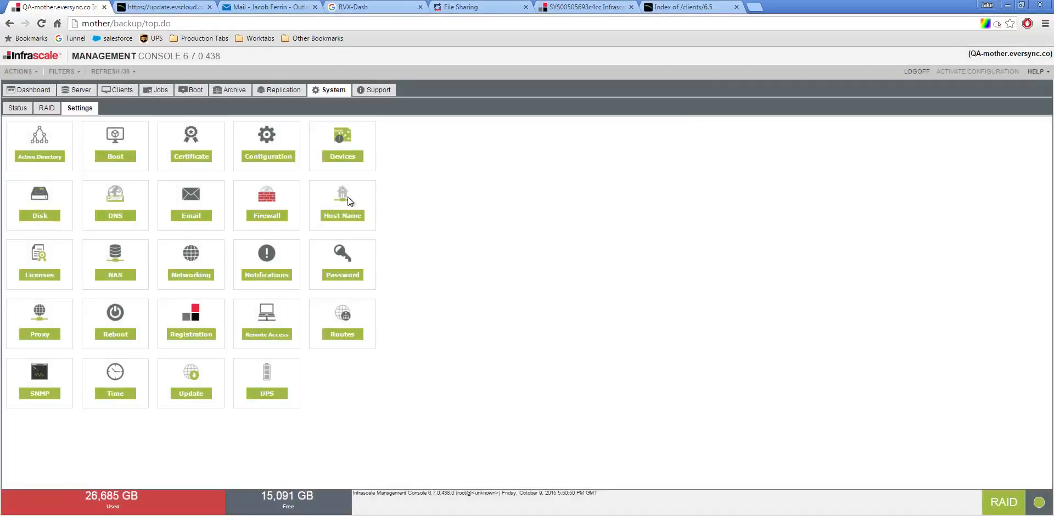
Review the disk space and temperature warning thresholds, as well as the DNS search domains and servers.
click(55, 215)
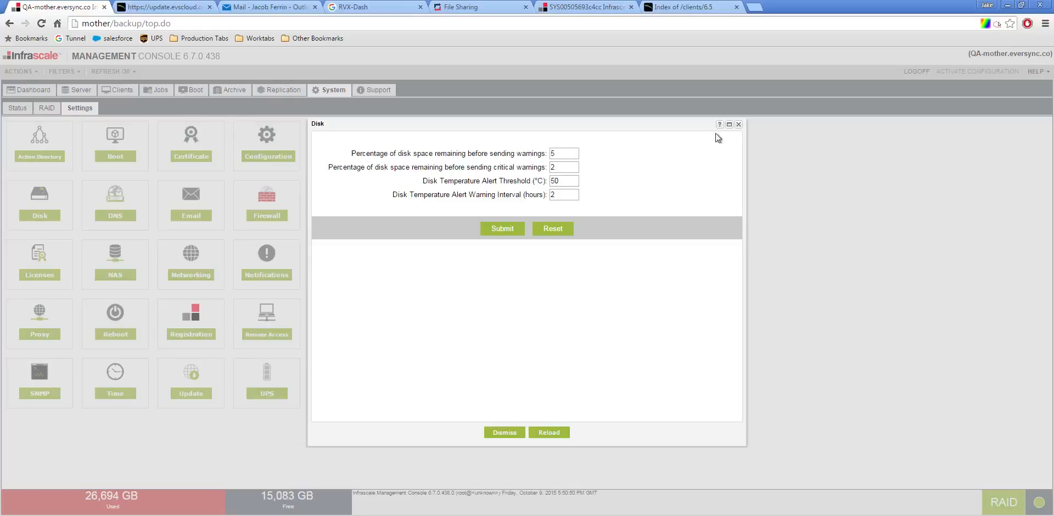
click(738, 125)
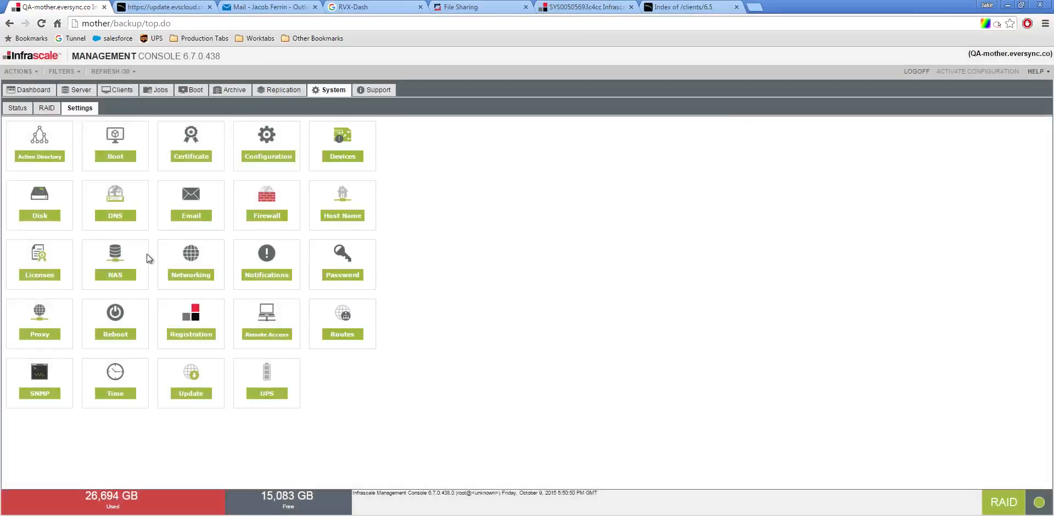
click(104, 216)
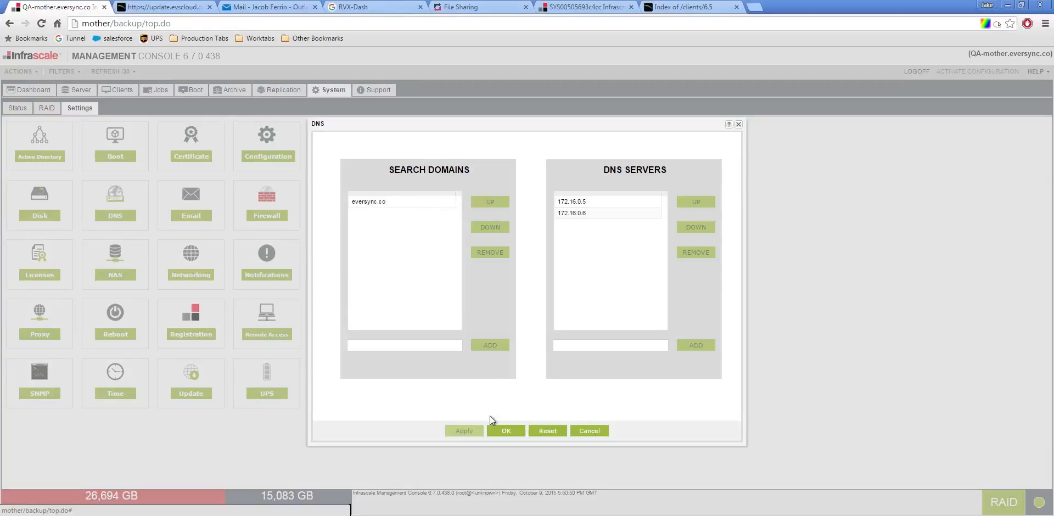
Review the email notification addresses and email server settings, and dismiss them without changes.
click(181, 221)
click(193, 217)
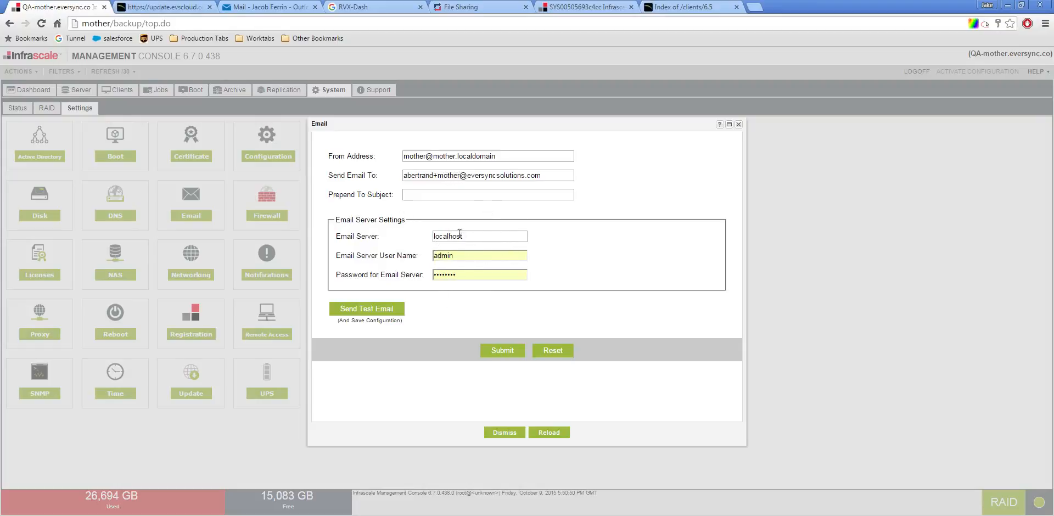
click(509, 432)
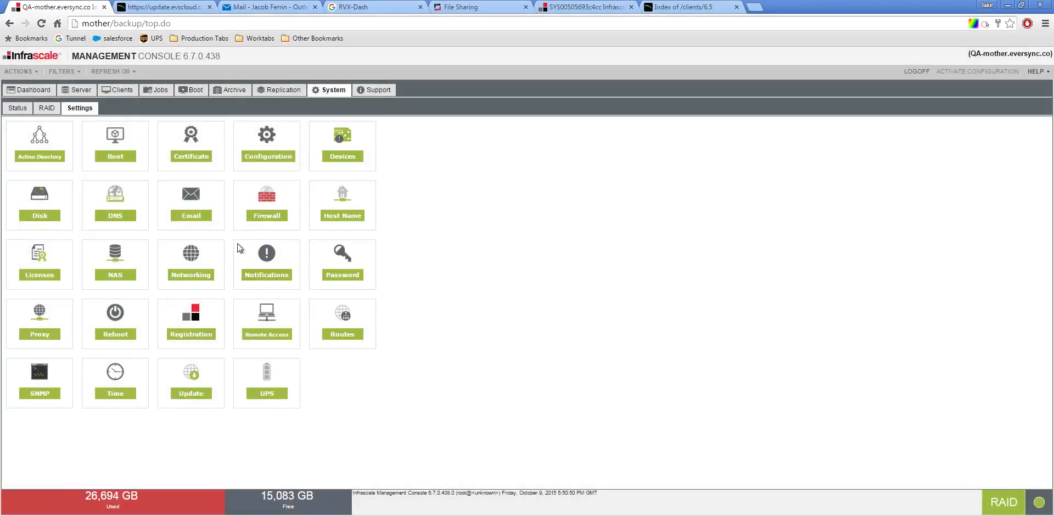
Review the firewall's service ports per network interface and the appliance's host name settings, leaving both unchanged.
click(264, 219)
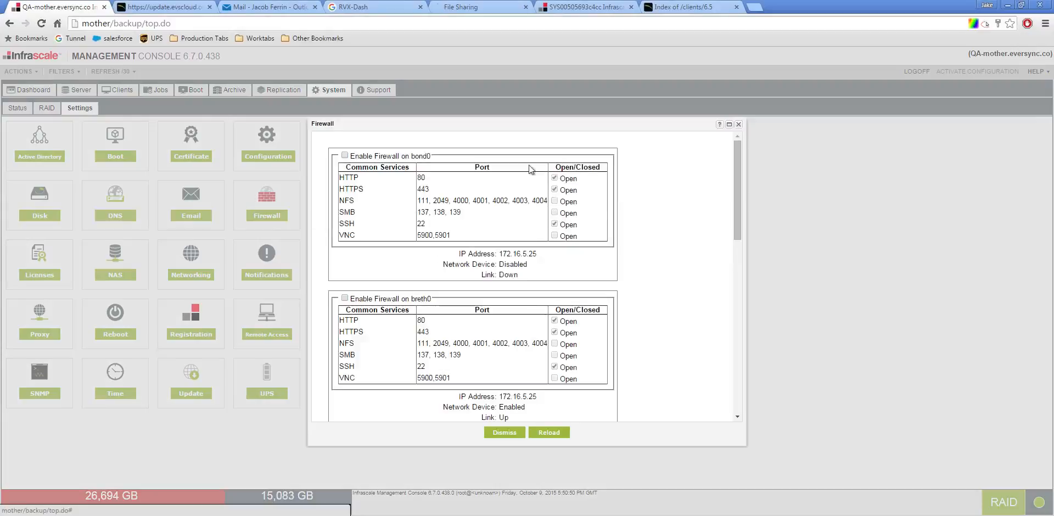
click(520, 435)
click(342, 216)
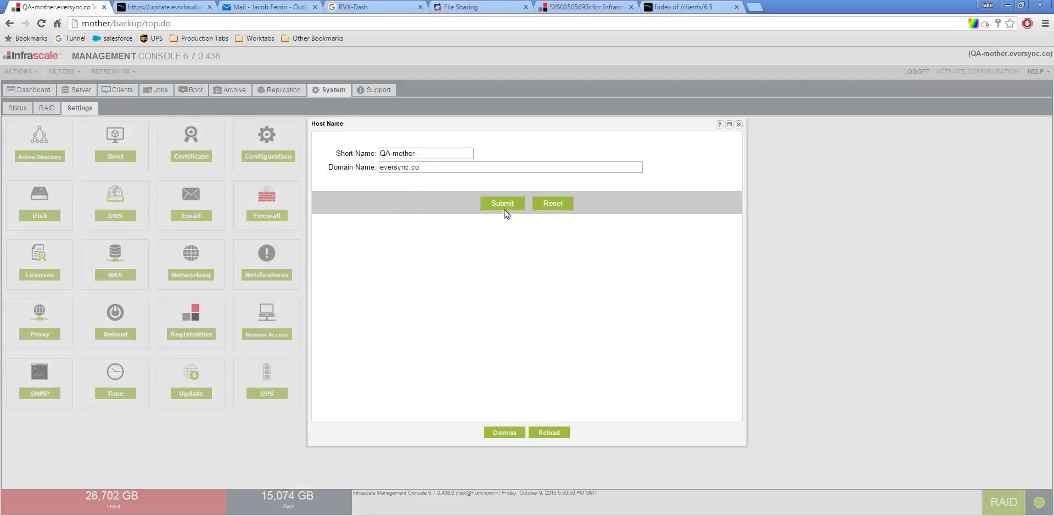
click(505, 432)
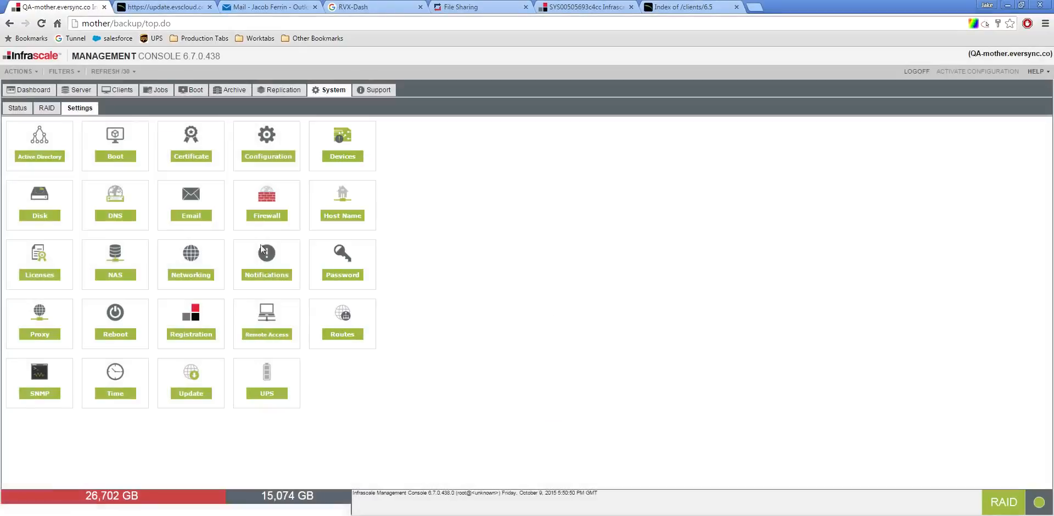
Review the appliance's license information and the NFS and SMB shares in the NAS settings, closing each without changes.
click(49, 278)
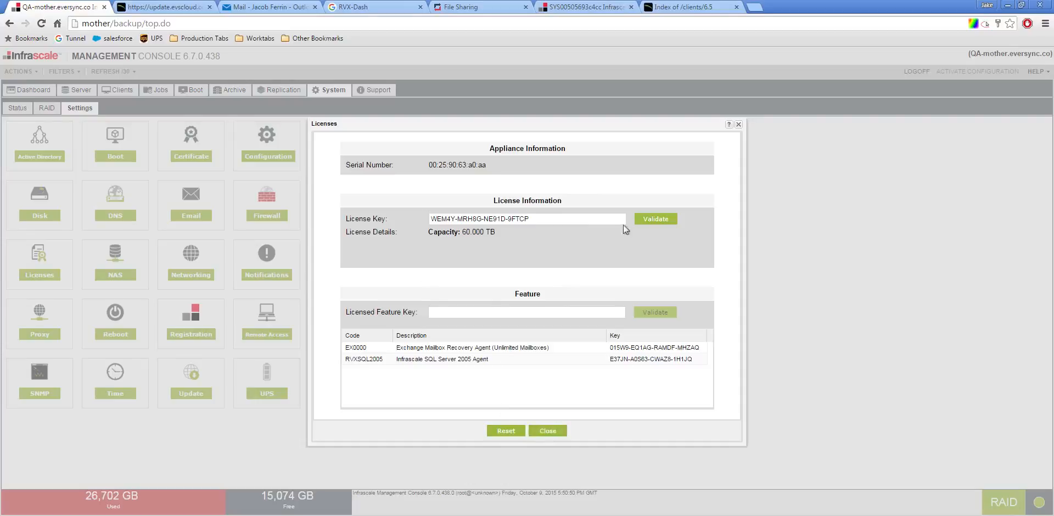
click(538, 432)
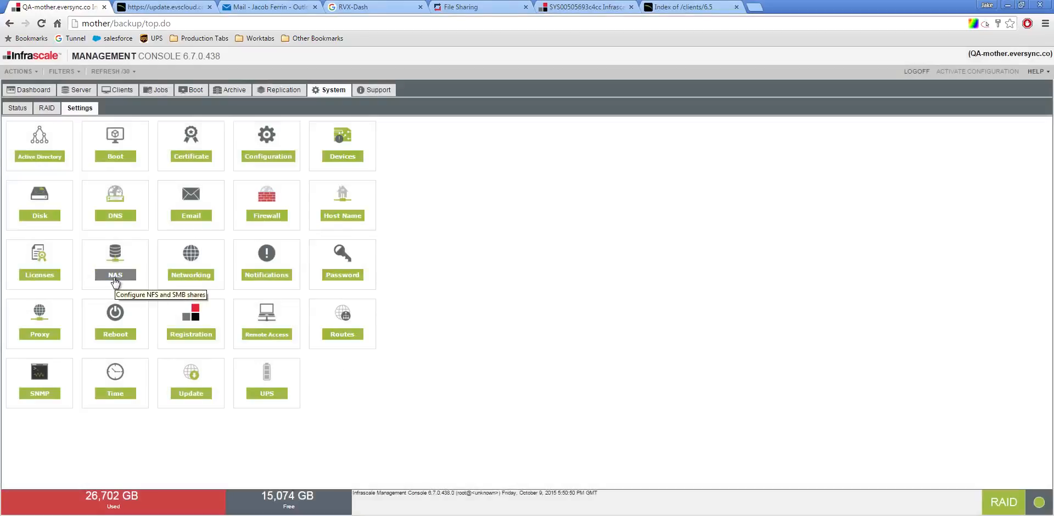
click(115, 281)
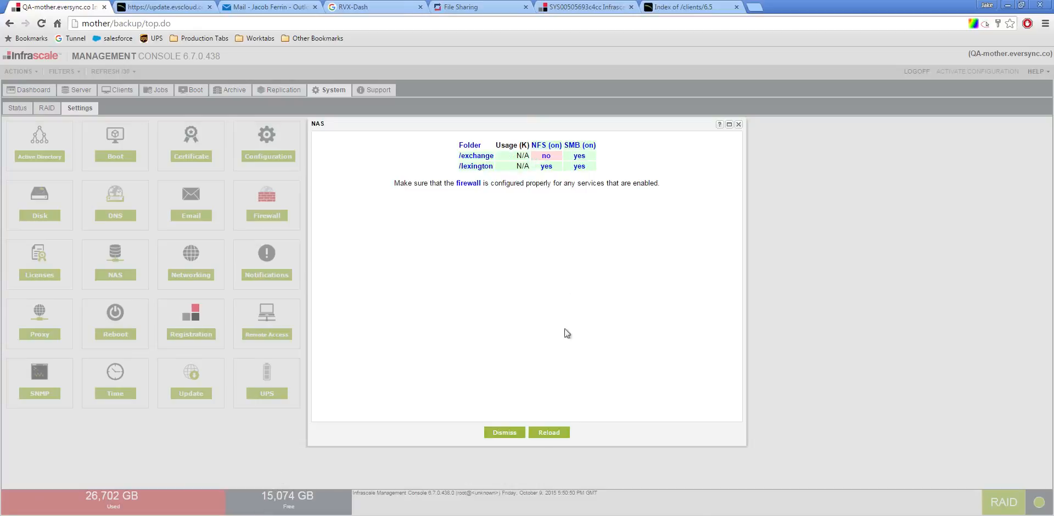
click(505, 433)
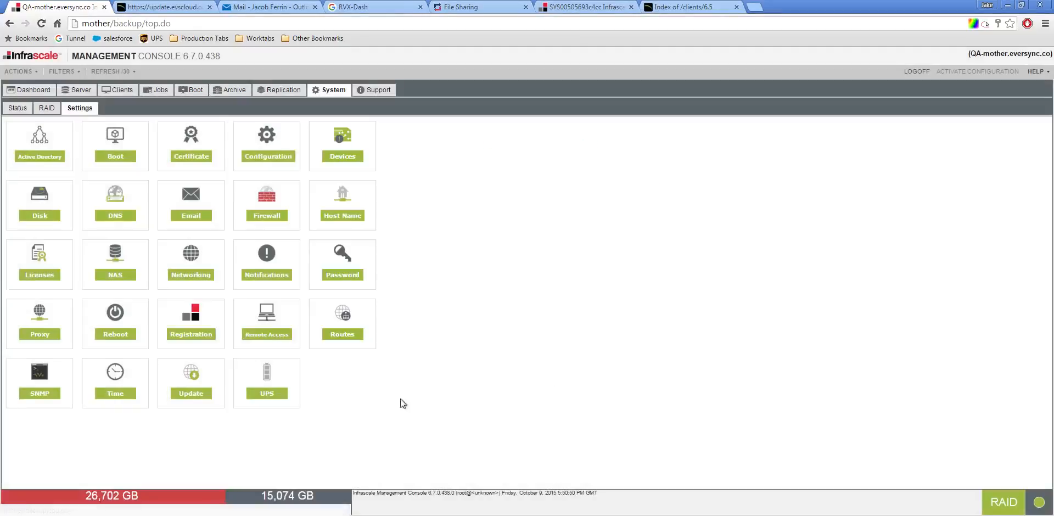
Review the networking overview with its DNS details, network devices and firewall status, and dismiss it.
click(176, 272)
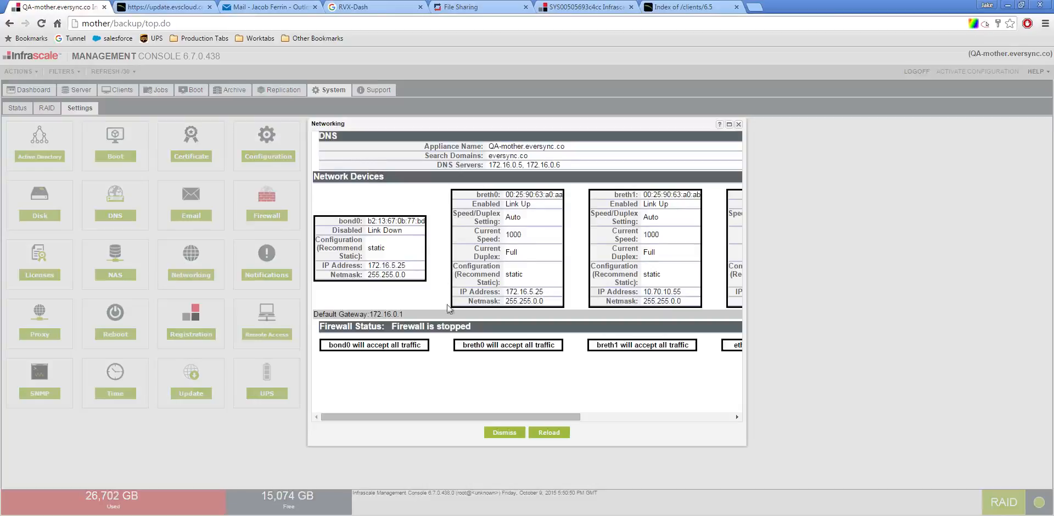
drag(445, 417, 643, 411)
click(503, 431)
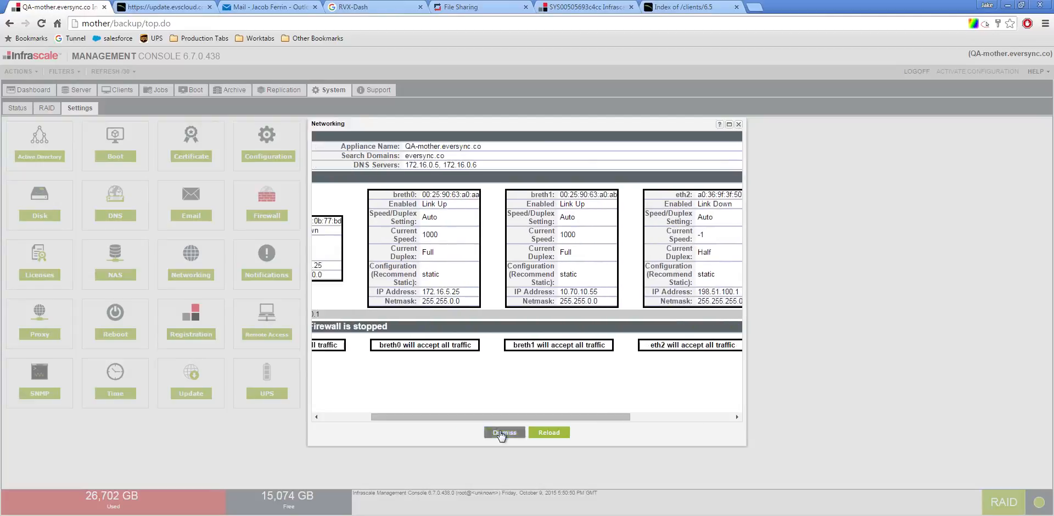
Review which system, replication, license and backup/restore alerts are sent to each notification handler, and dismiss the settings without changes.
click(285, 275)
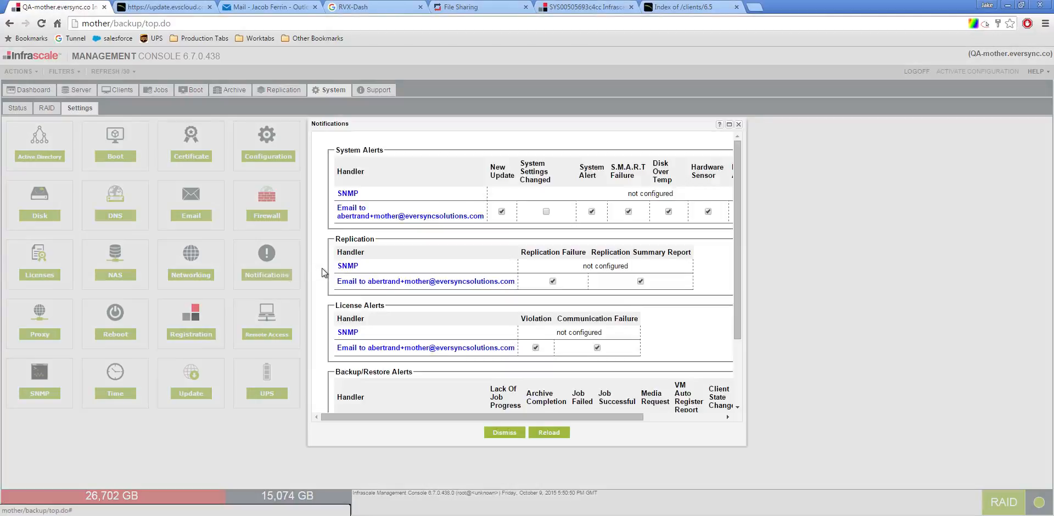
drag(505, 416, 395, 393)
scroll(524, 225, down, 2)
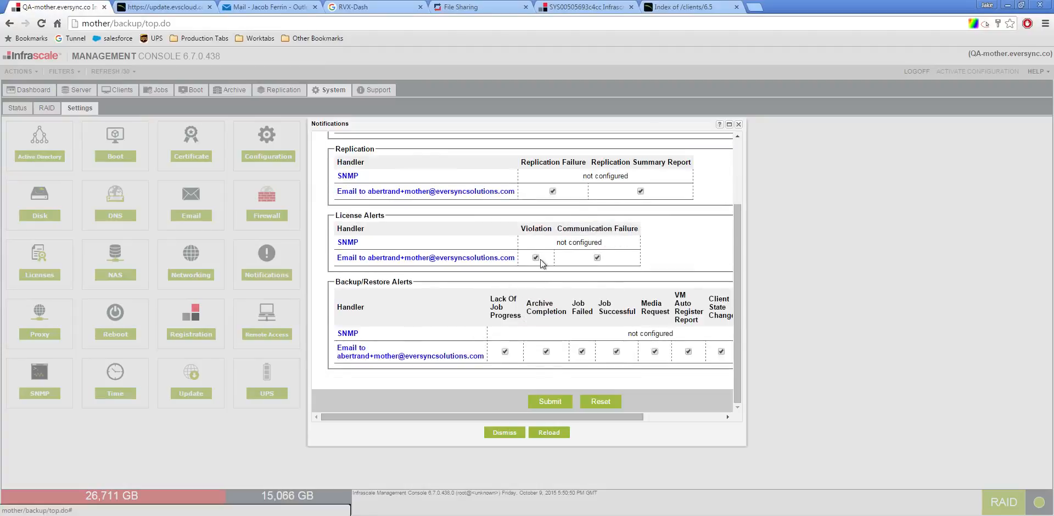
scroll(547, 267, up, 2)
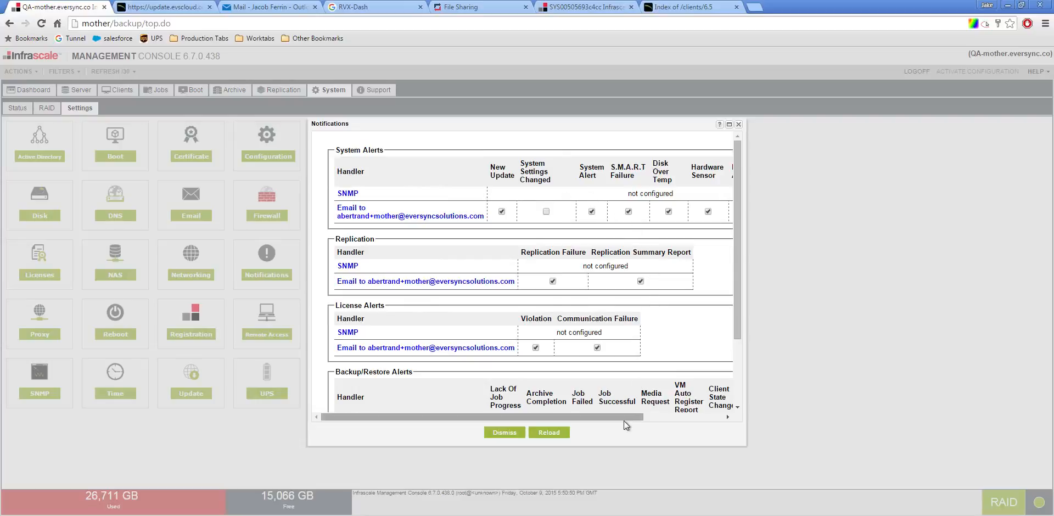
scroll(628, 381, down, 2)
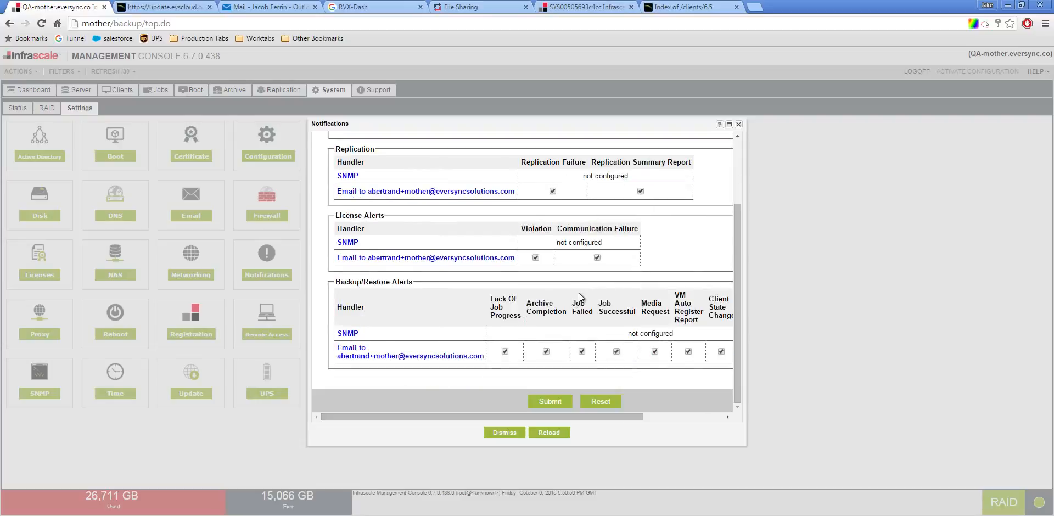
scroll(579, 289, up, 2)
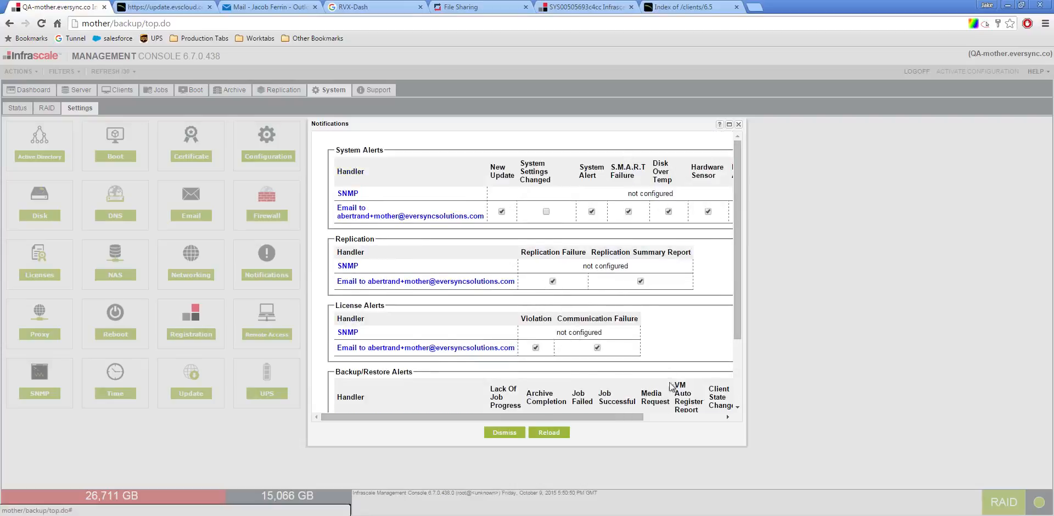
scroll(694, 225, down, 2)
click(502, 431)
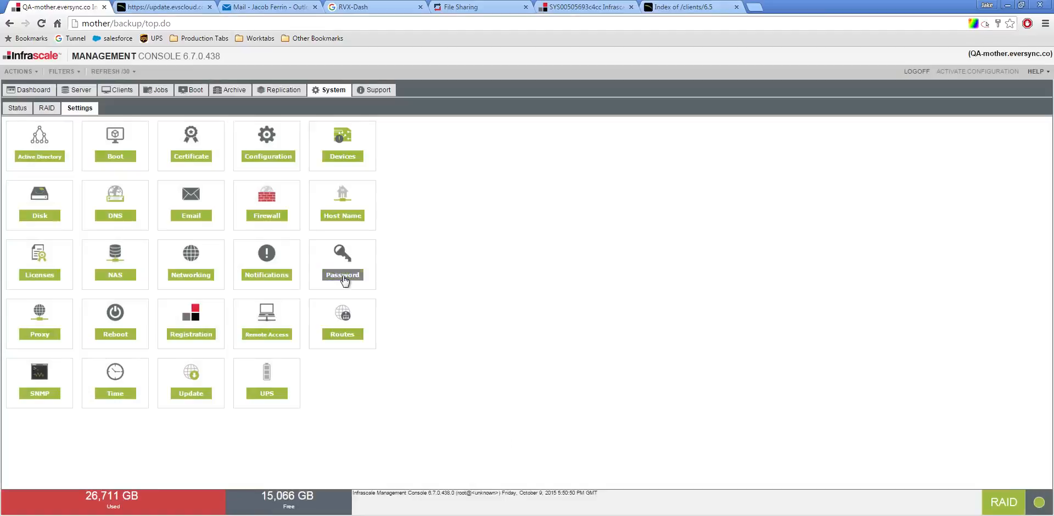
Review the password update form and the HTTPS proxy settings, closing both without entering anything.
click(344, 276)
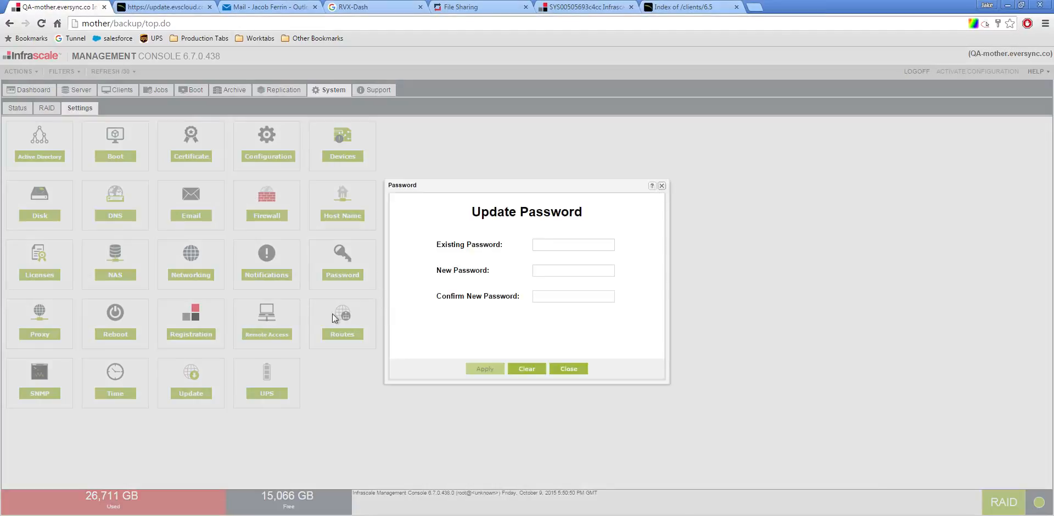
click(661, 186)
click(47, 339)
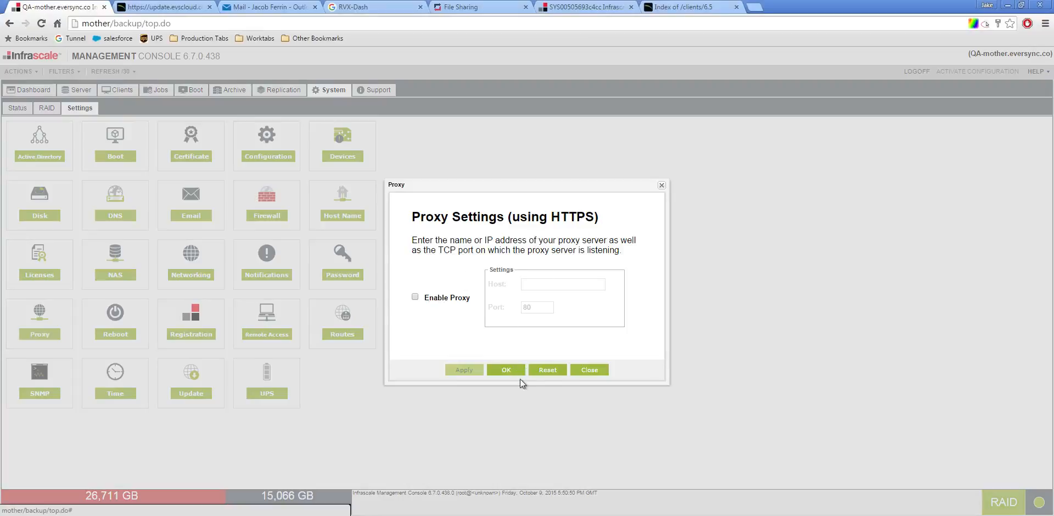
click(587, 370)
Review the reboot and shutdown options with the running processes, as well as the appliance registration form, without applying either.
click(114, 337)
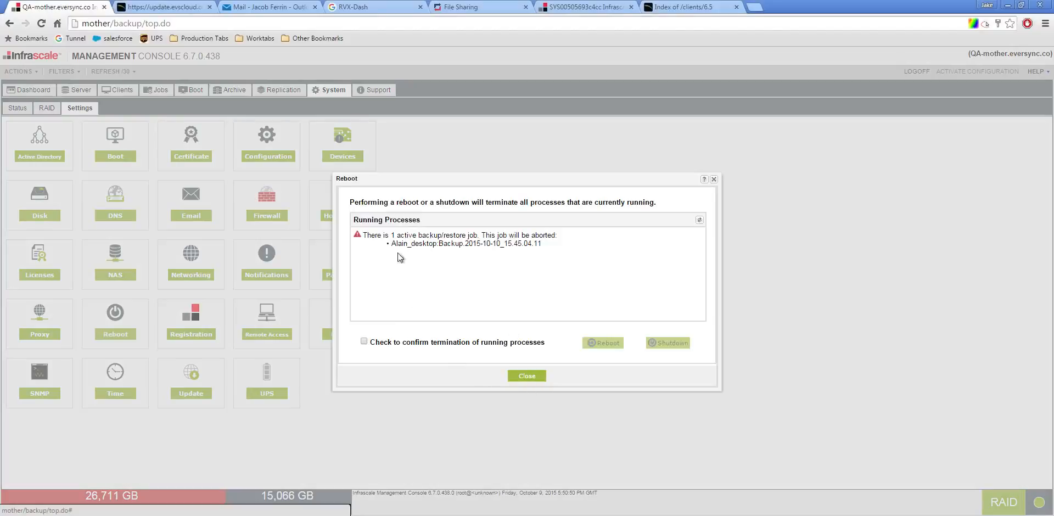
click(526, 375)
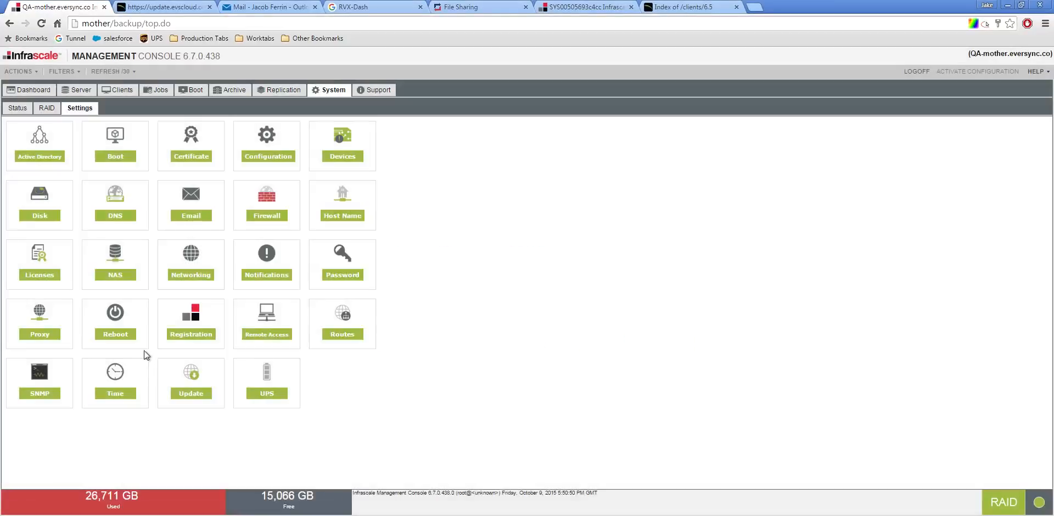
click(173, 335)
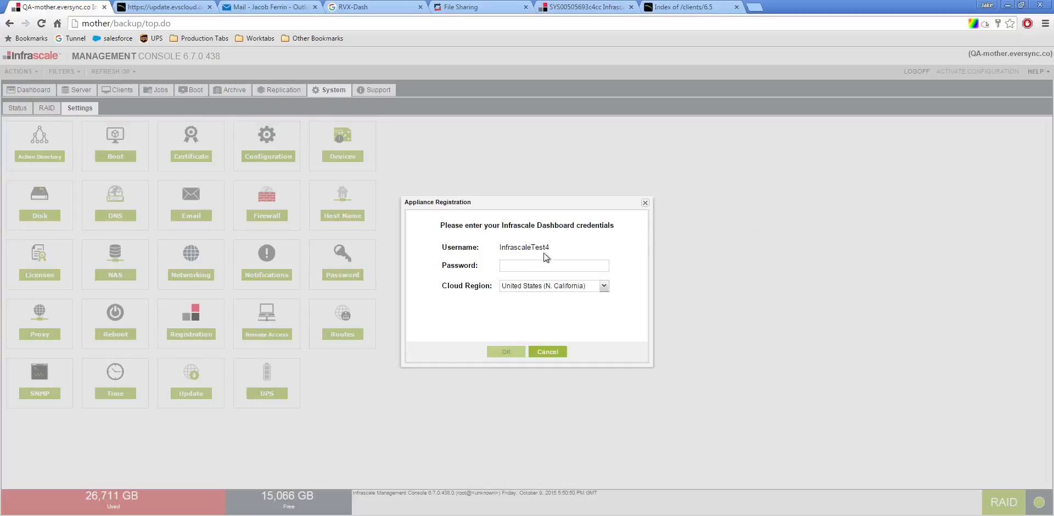
click(554, 350)
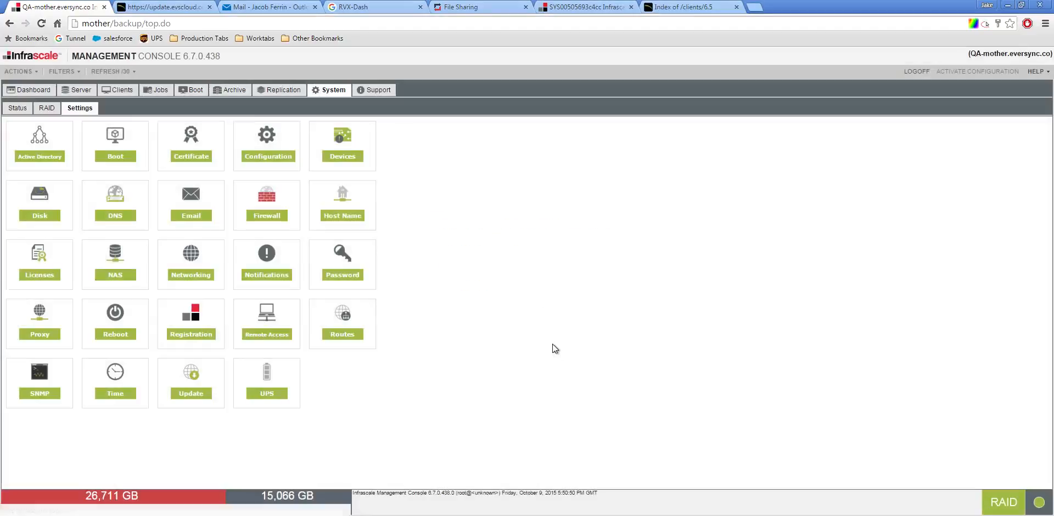
Review the remote access option and the table of network routes, closing both without changes.
click(277, 333)
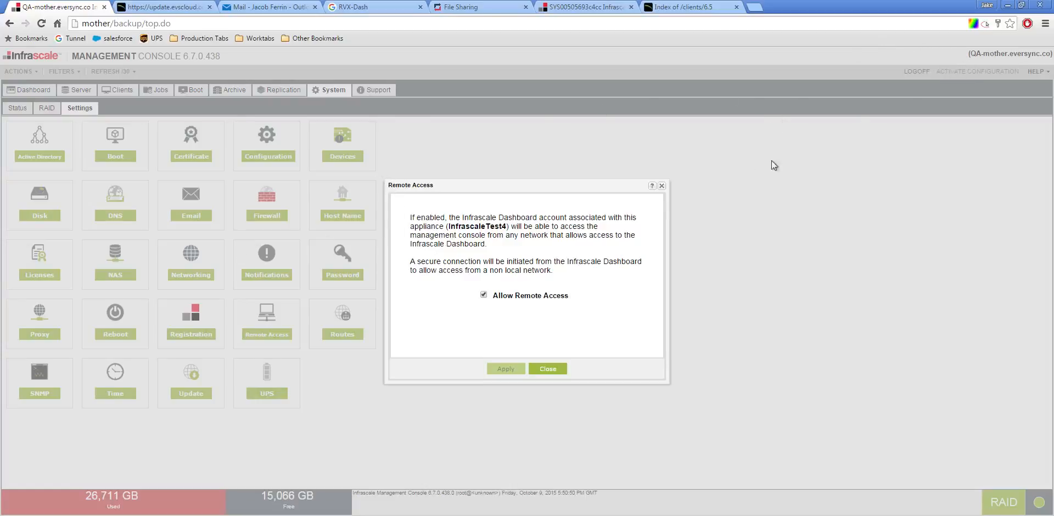
click(662, 185)
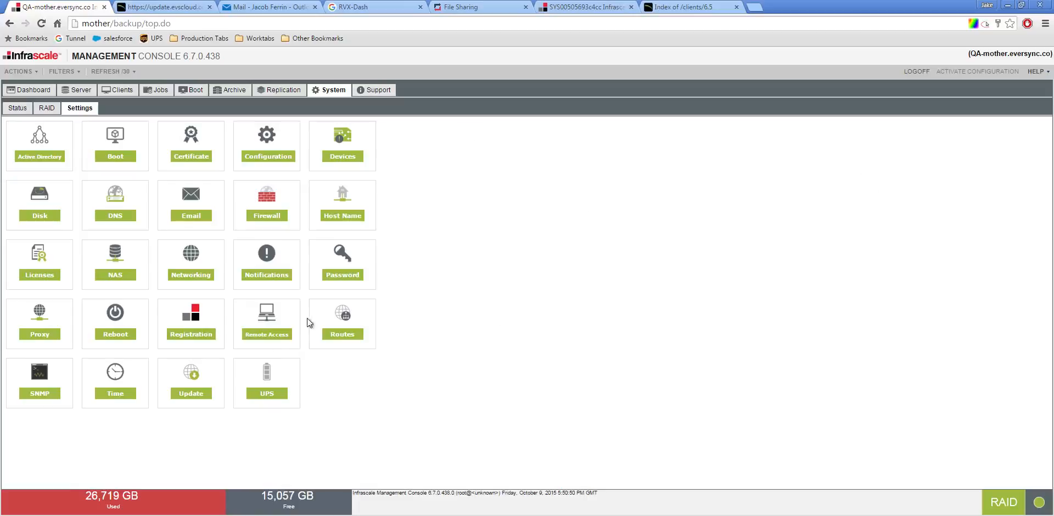
click(340, 331)
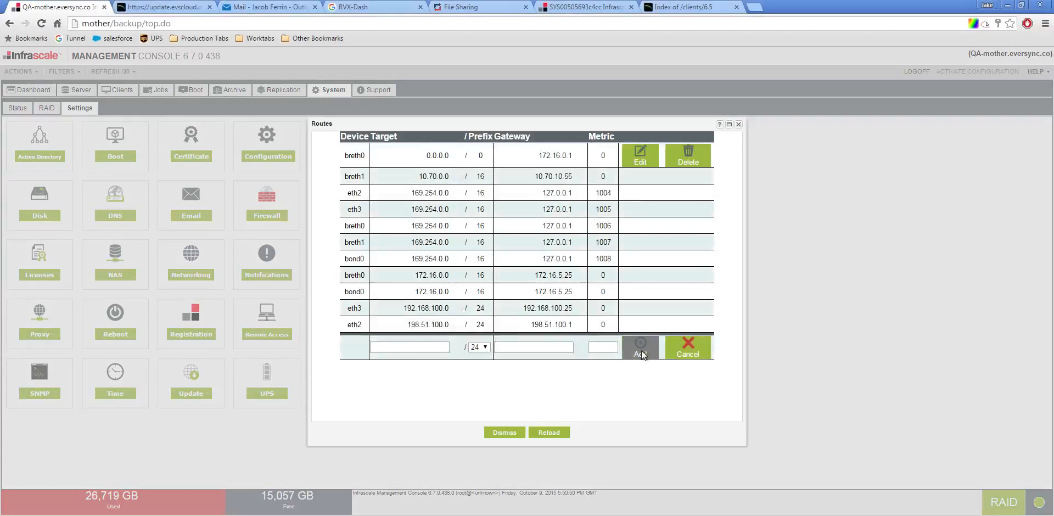
click(738, 125)
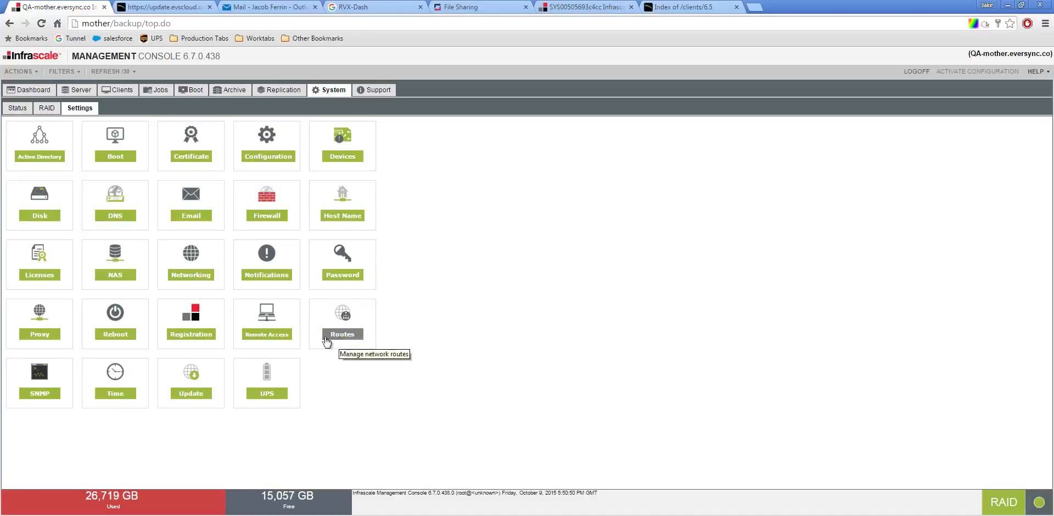
Review the SNMP trap settings and the time settings with their NTP servers and time zone, leaving both unchanged.
click(39, 393)
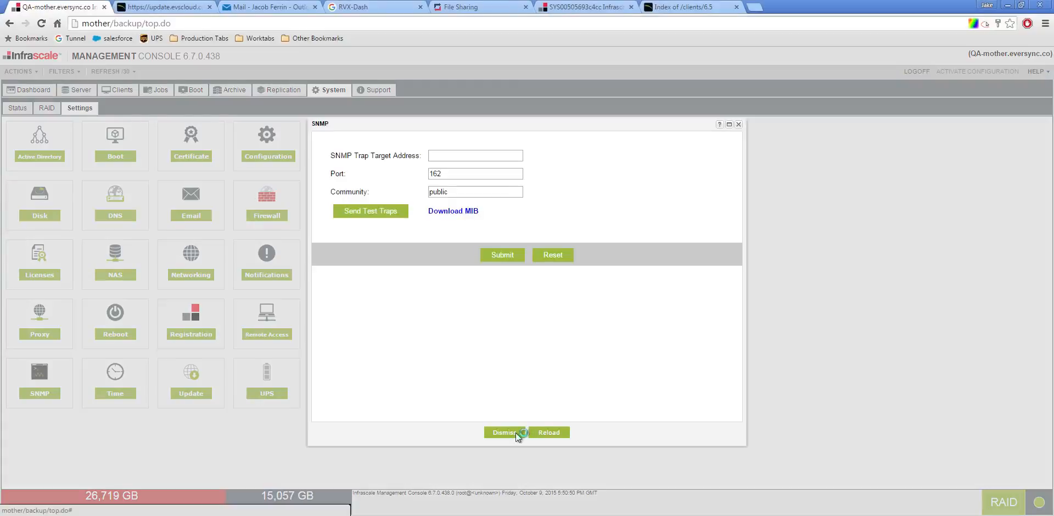
click(505, 432)
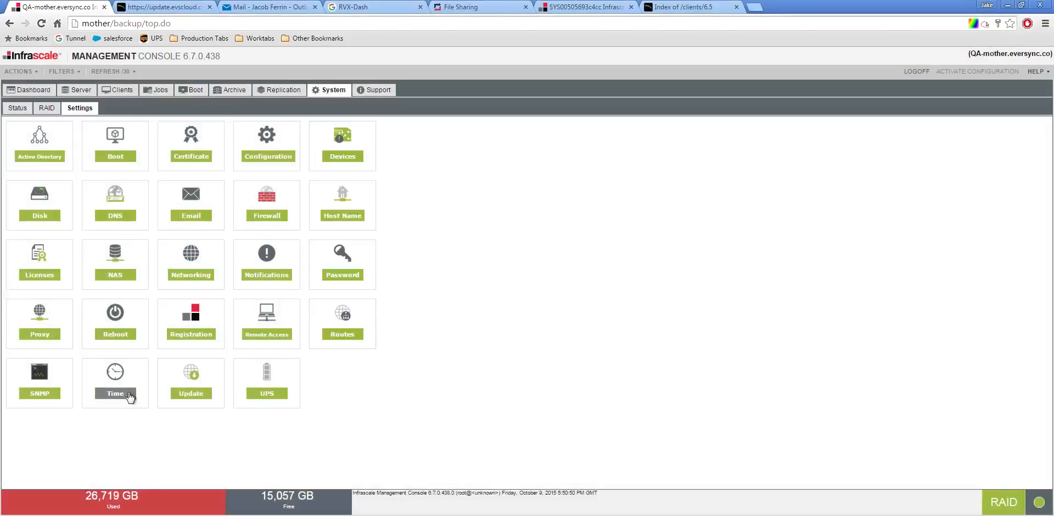
click(128, 394)
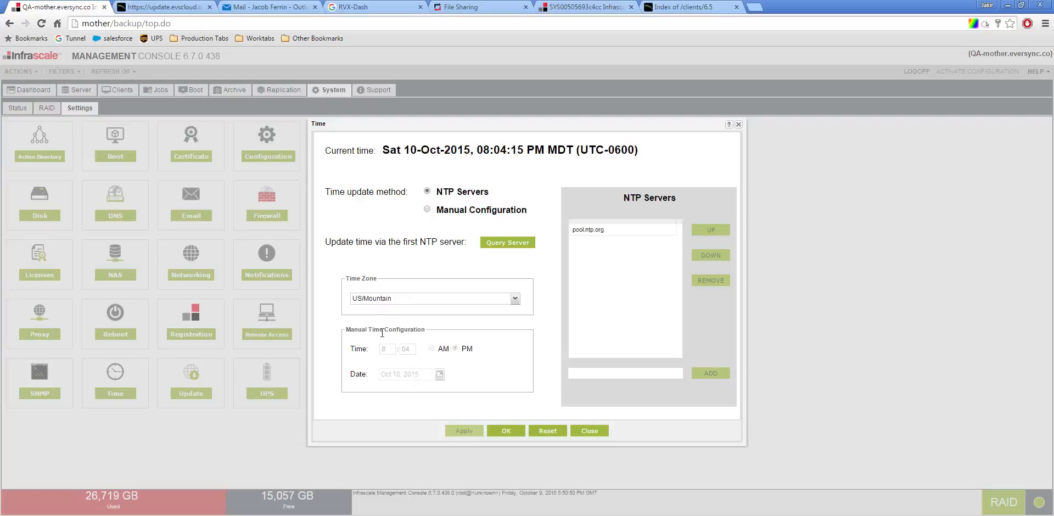
click(589, 431)
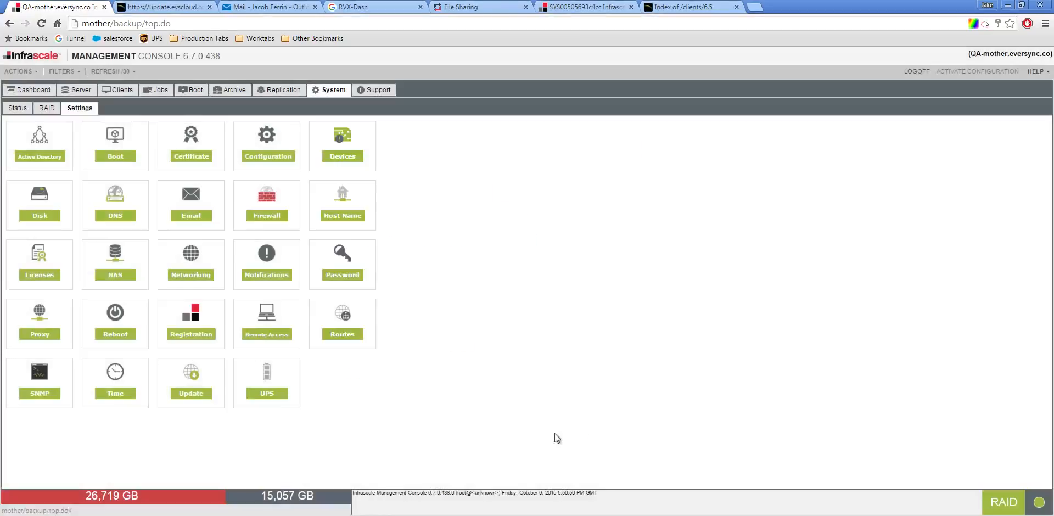
Review the appliance's software update status and the uninterruptible power supply settings, closing both without changes.
click(192, 394)
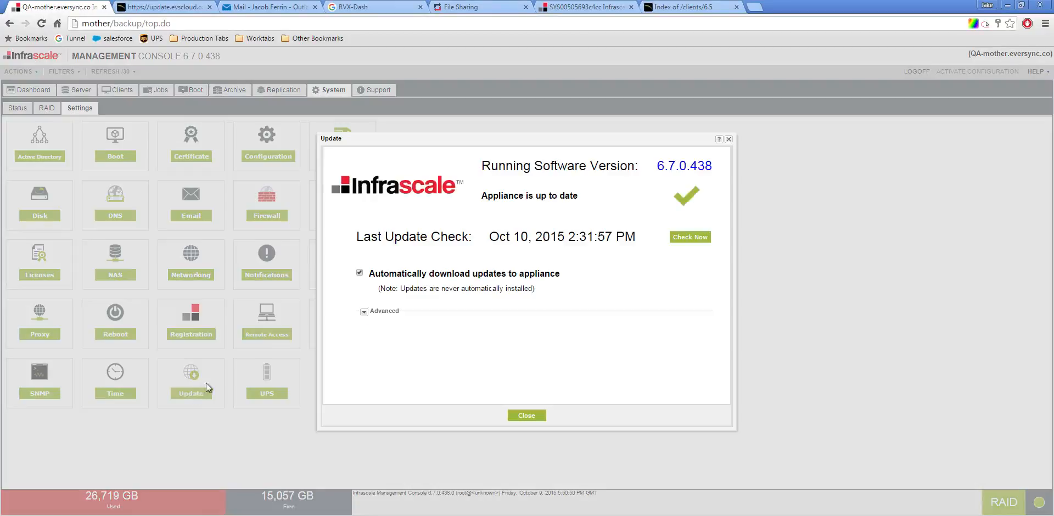
click(525, 415)
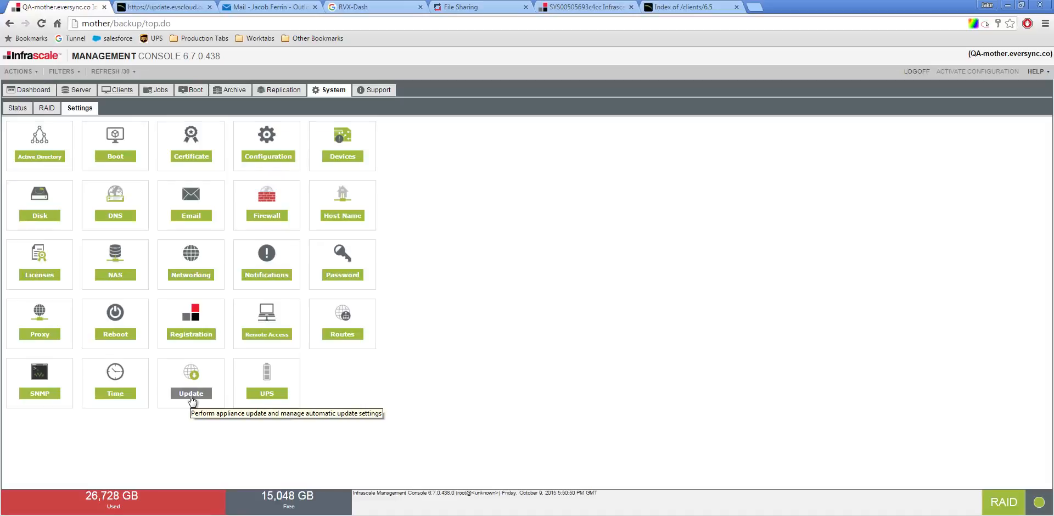
click(277, 394)
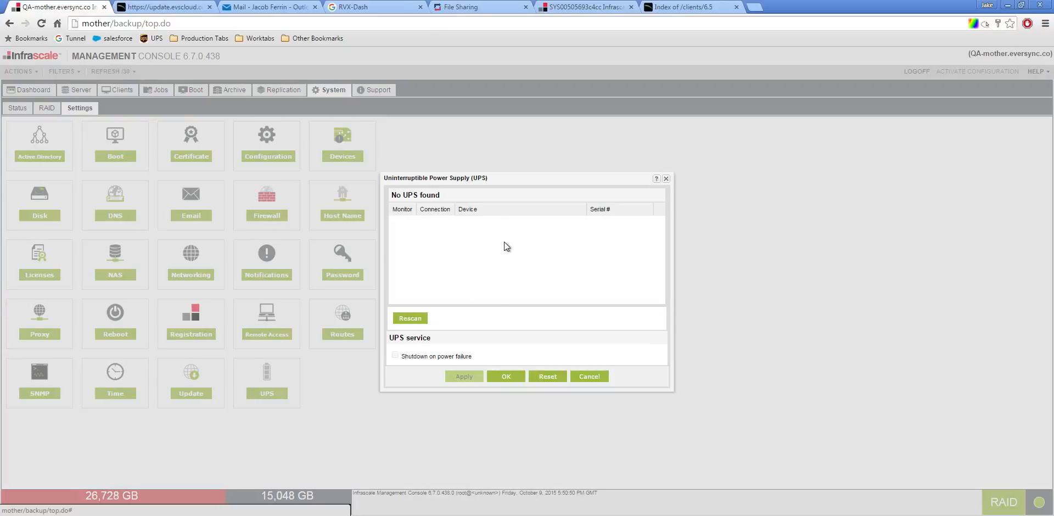
click(583, 376)
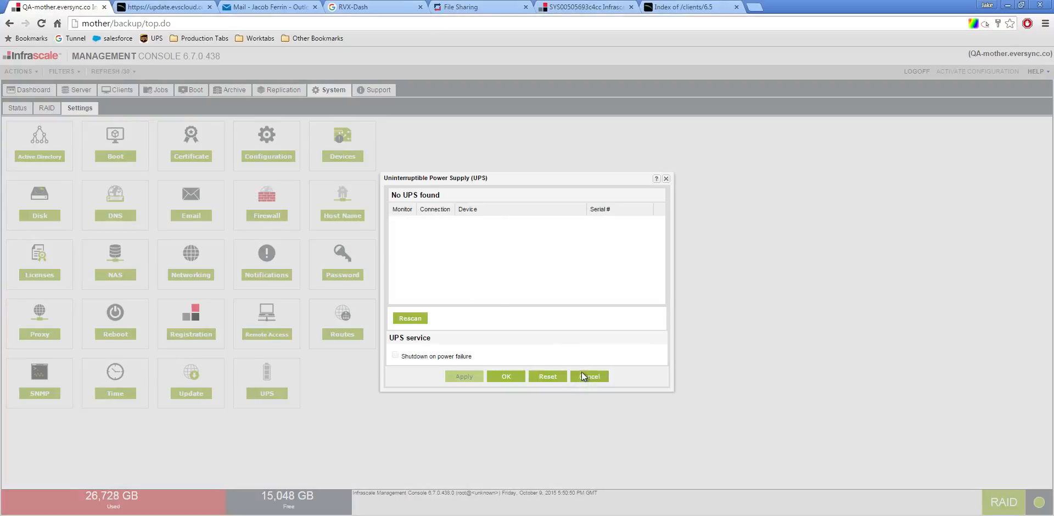